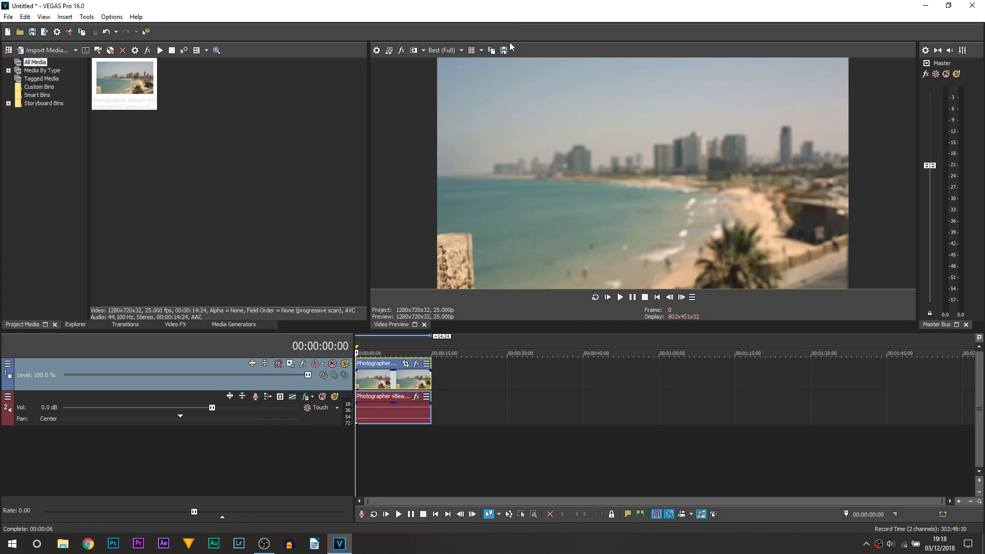
# Preview the beach clip, then browse the Video FX list down to S_Shake.
pyautogui.press('space')
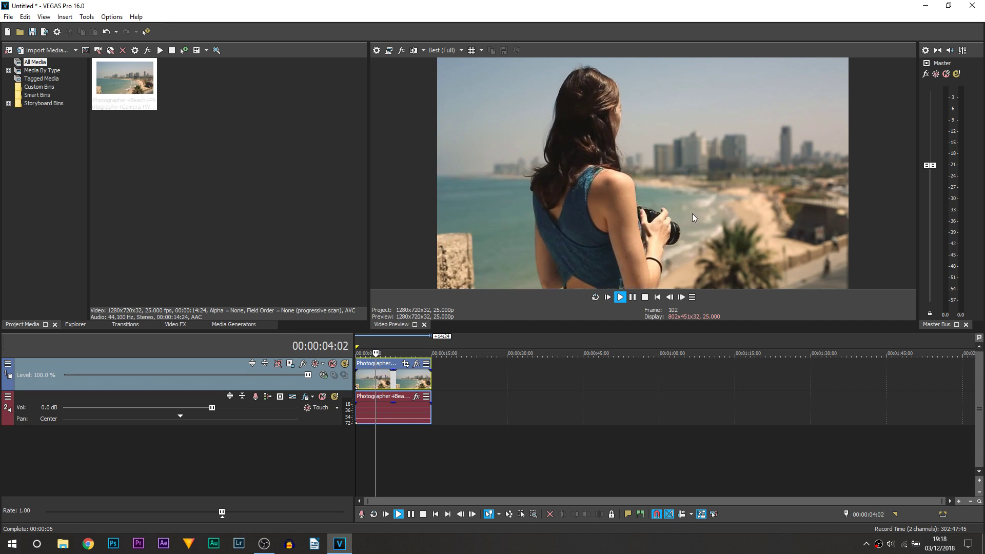
pyautogui.click(633, 297)
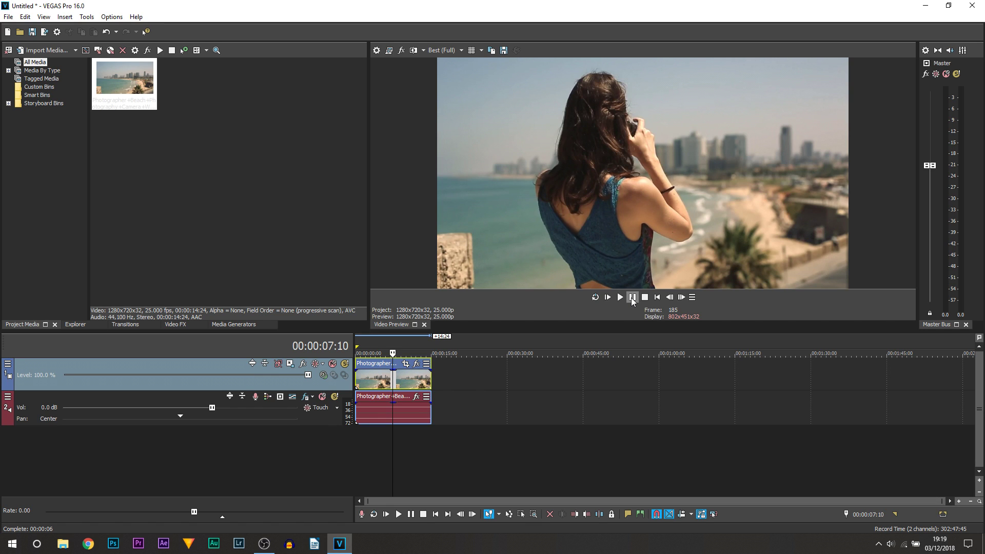
pyautogui.click(177, 324)
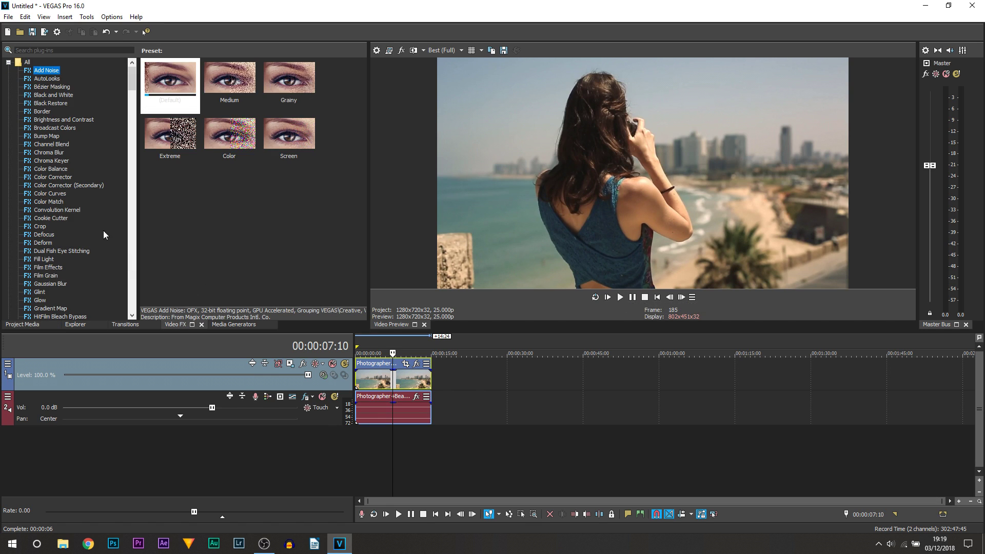
pyautogui.scroll(-20, 83, 200)
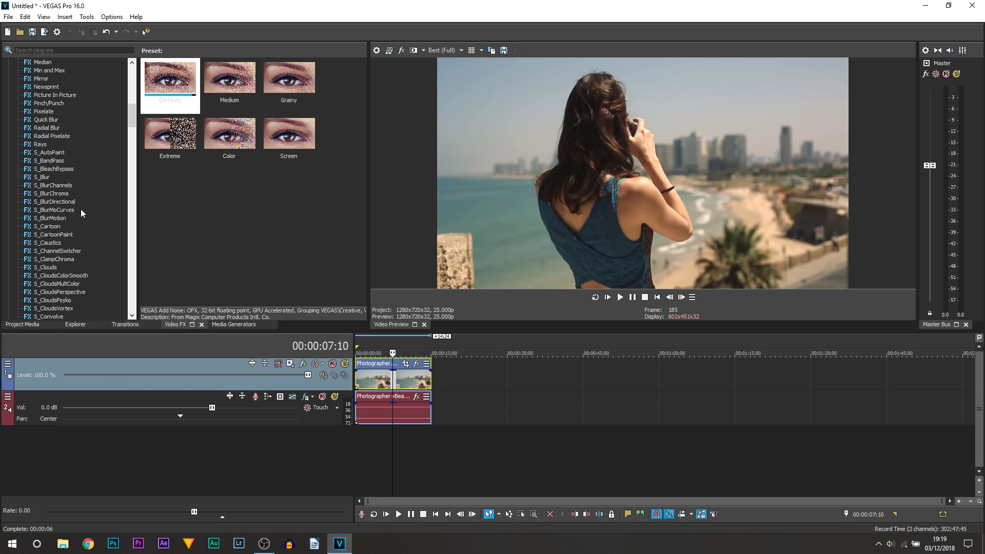
pyautogui.scroll(-15, 80, 210)
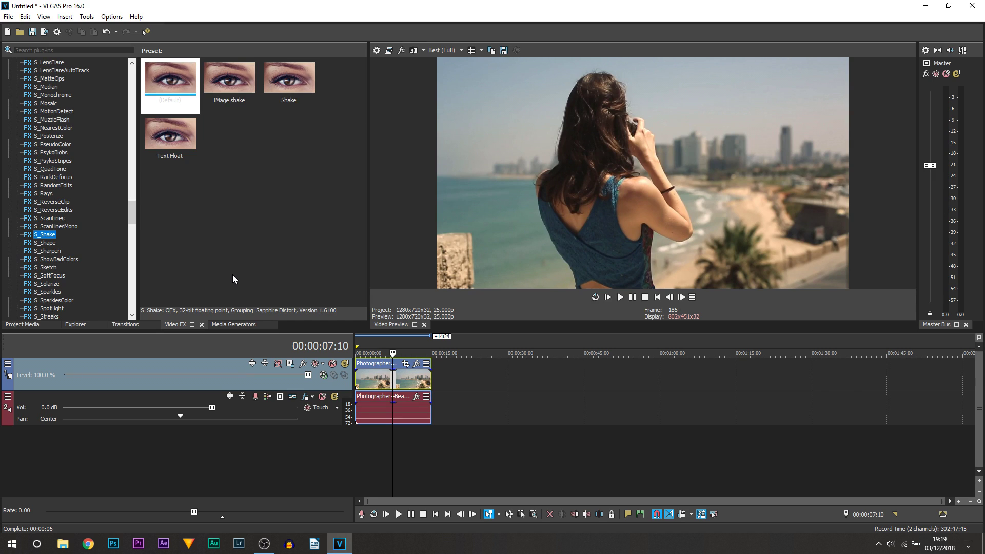
# Apply S_Shake's Text Float preset to the beach clip's video event.
pyautogui.click(185, 152)
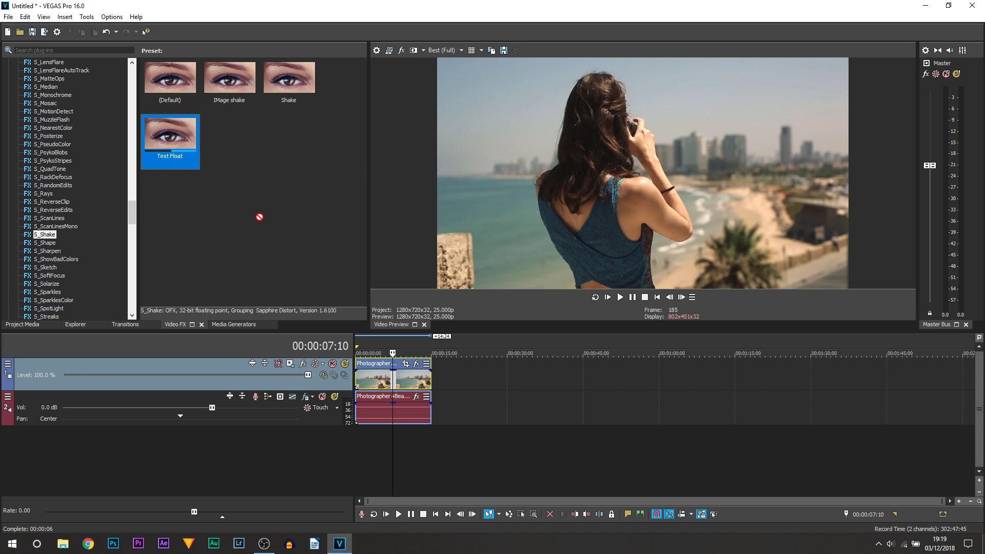
pyautogui.moveTo(399, 378); pyautogui.dragTo(359, 375)
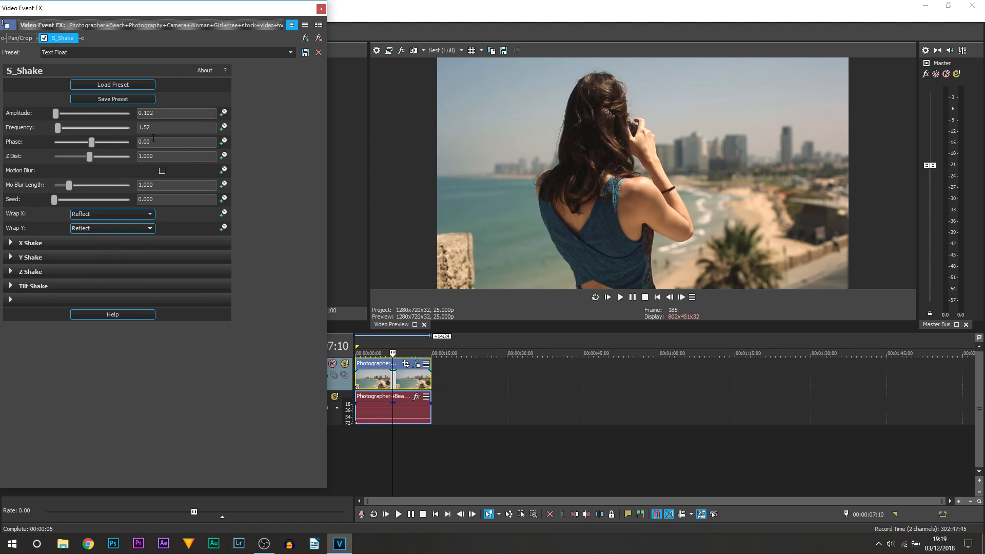
pyautogui.click(320, 8)
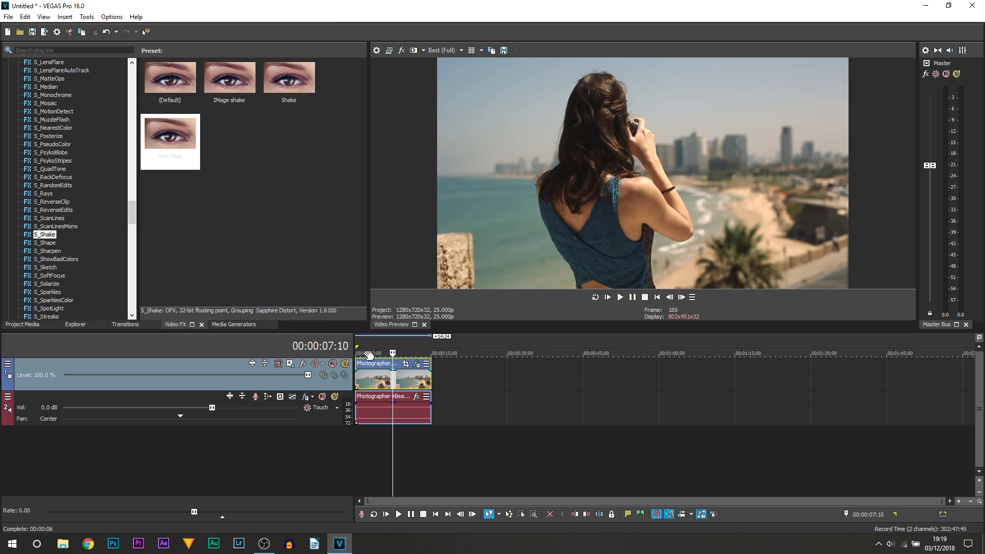
# Set the preview quality to Preview > Auto.
pyautogui.click(358, 378)
pyautogui.click(442, 50)
pyautogui.click(500, 72)
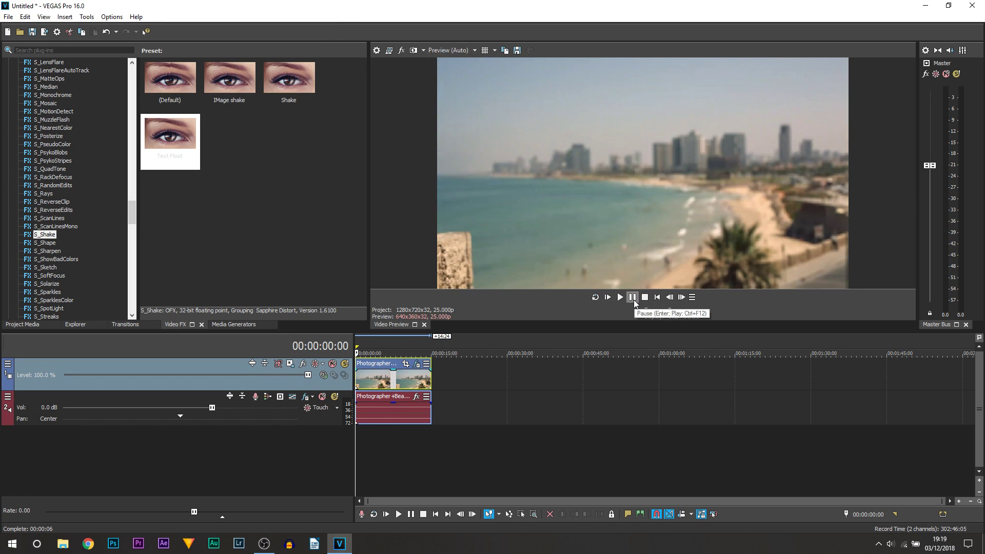
# Play, pause and stop the timeline to review the S_Shake Text Float motion.
pyautogui.click(634, 302)
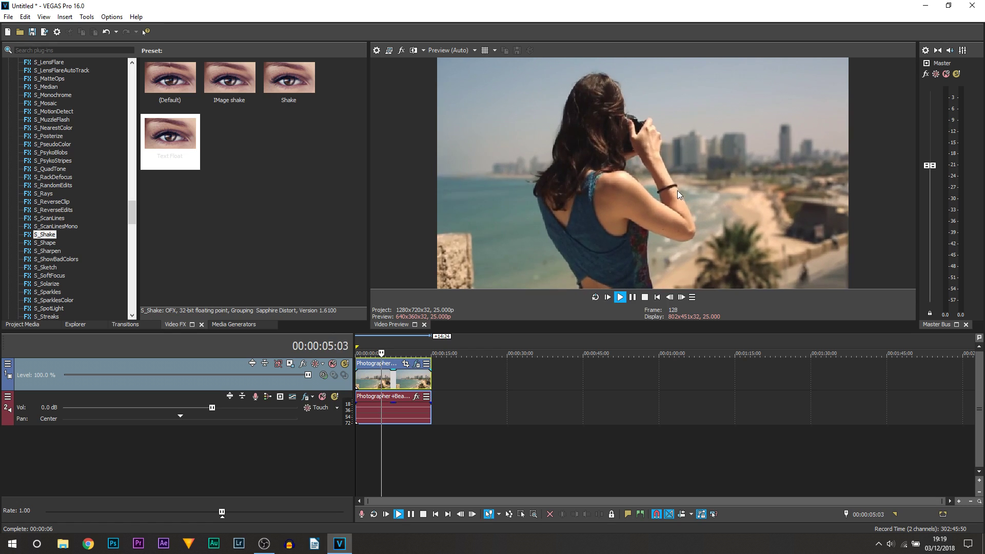
pyautogui.click(632, 299)
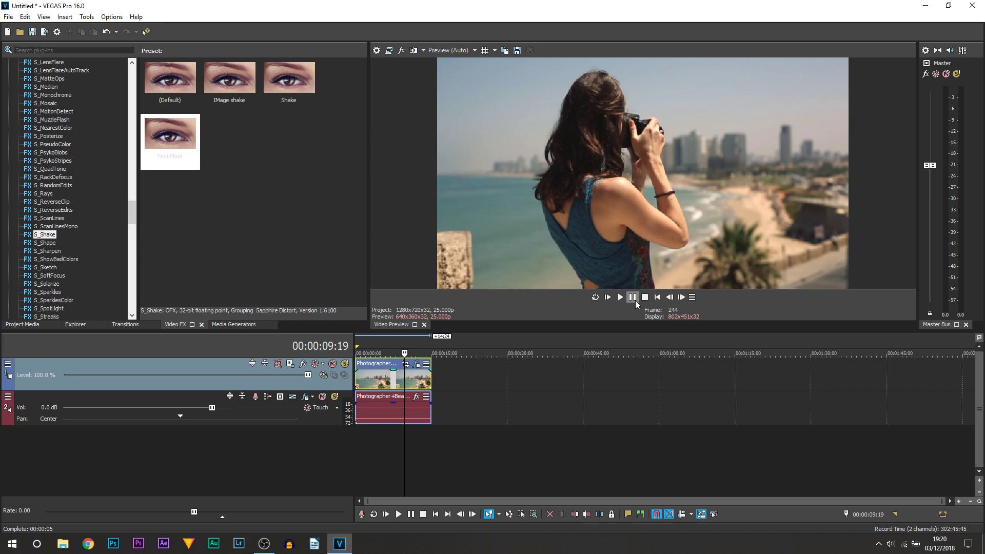
pyautogui.click(635, 302)
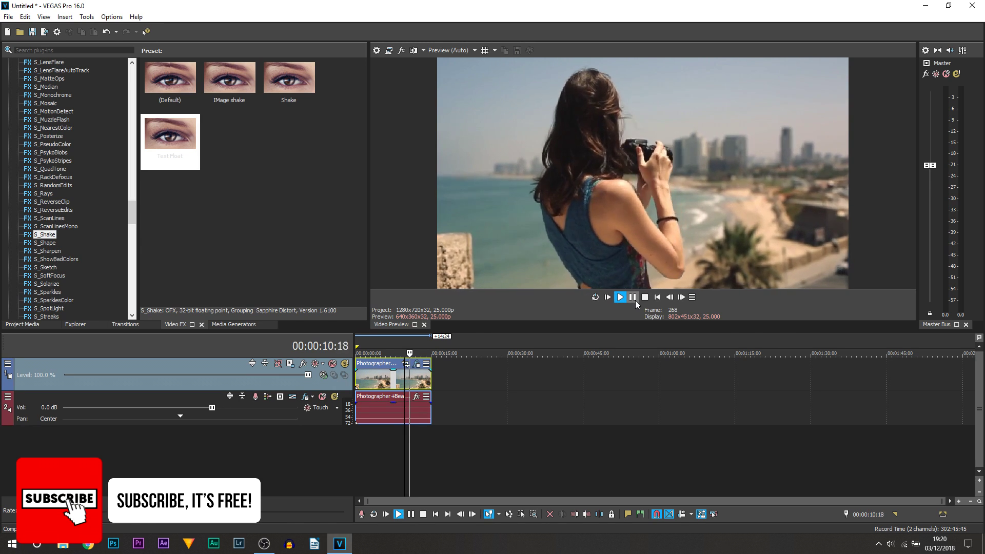
pyautogui.click(634, 300)
pyautogui.click(374, 385)
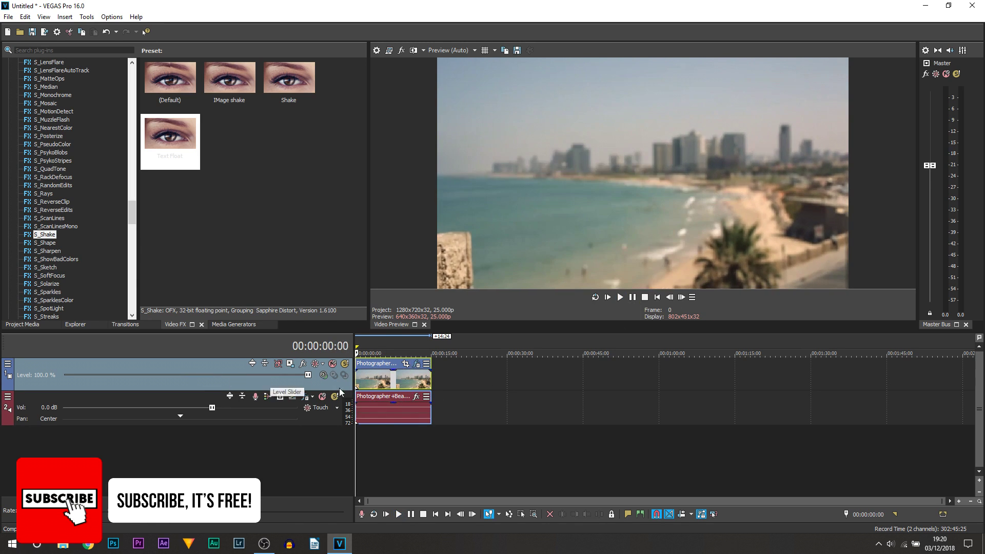
pyautogui.hotkey('shift', 'space')
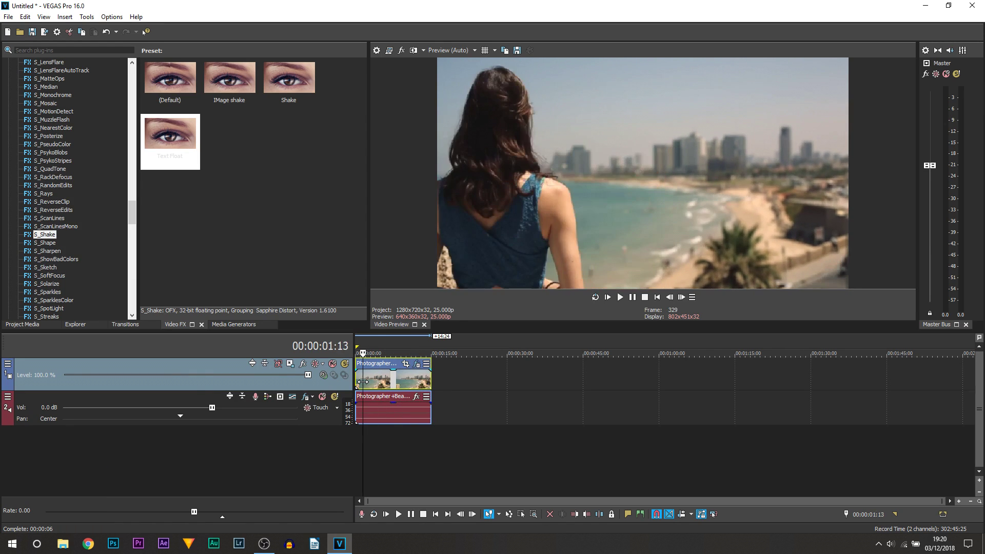
pyautogui.press('space')
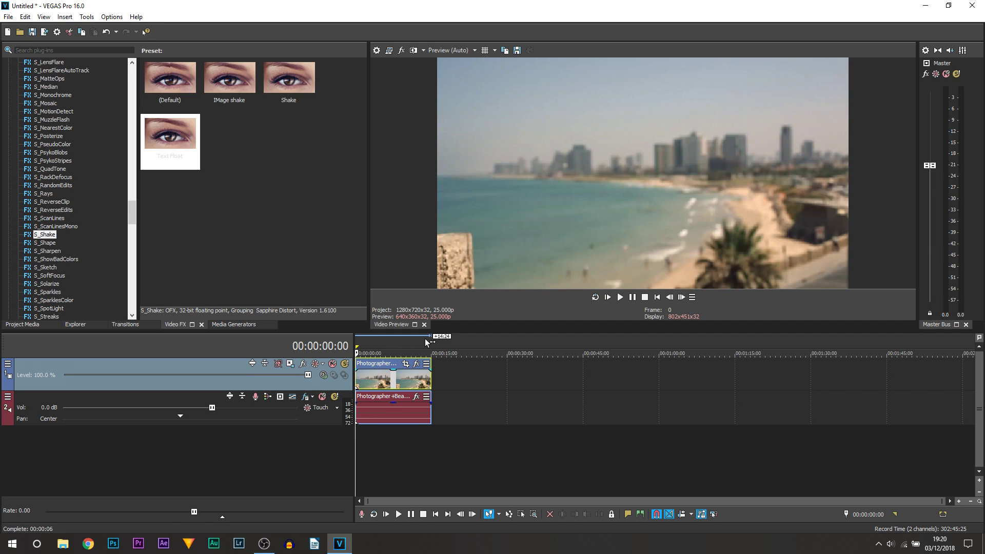
# Shrink the Pan/Crop frame to 695.4 × 391.2 and slide it left to X center 347.7.
pyautogui.click(405, 364)
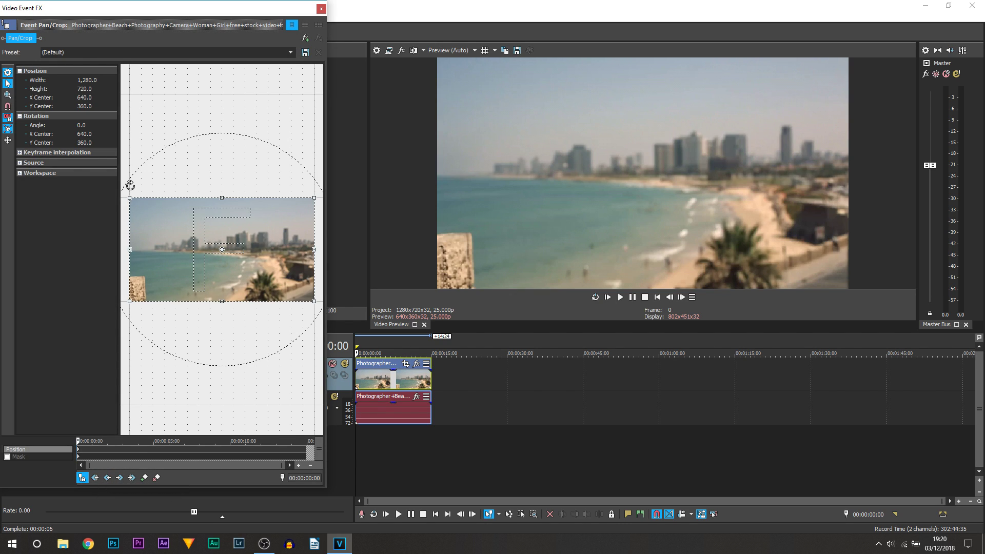
pyautogui.click(7, 128)
pyautogui.moveTo(314, 245); pyautogui.dragTo(271, 248)
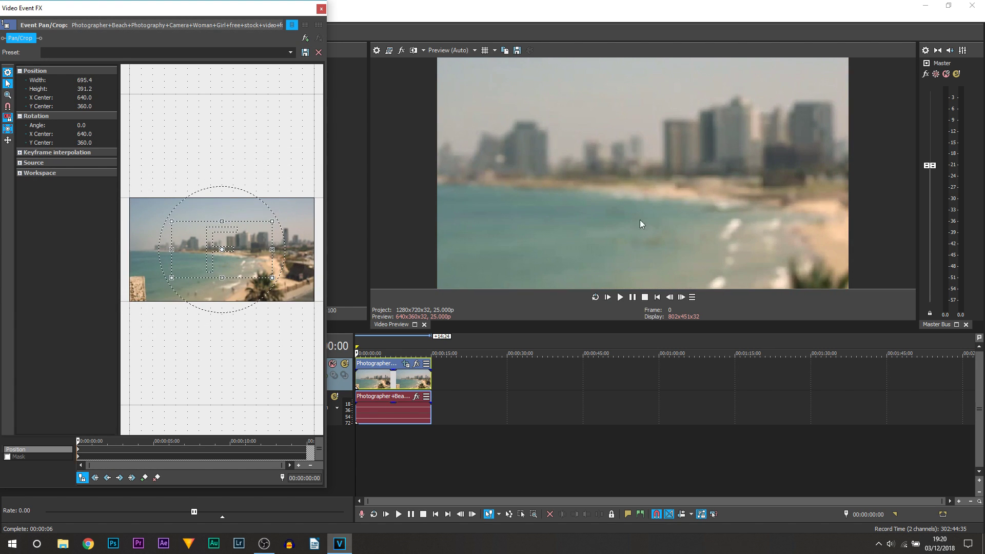
pyautogui.click(9, 143)
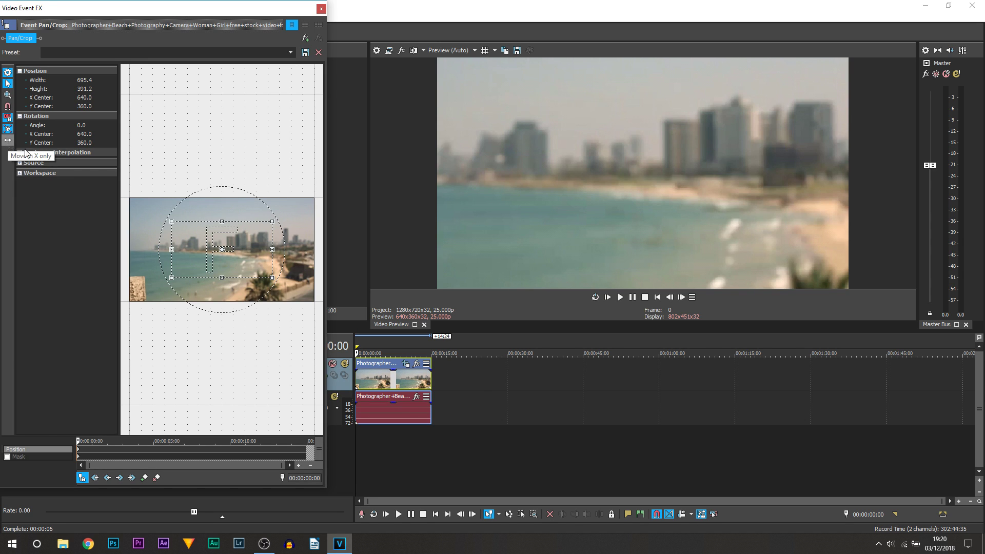
pyautogui.moveTo(258, 249); pyautogui.dragTo(209, 254)
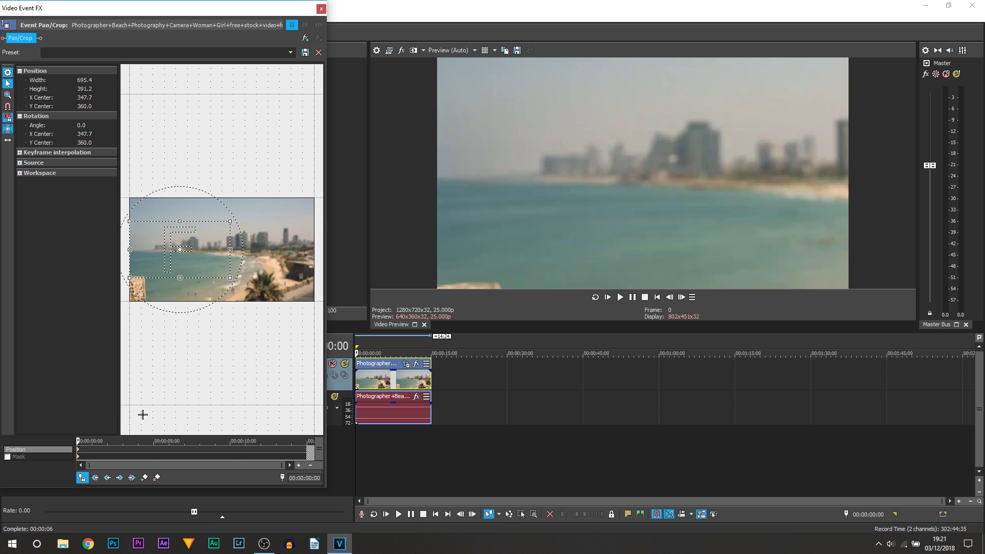
pyautogui.moveTo(89, 450); pyautogui.dragTo(93, 449)
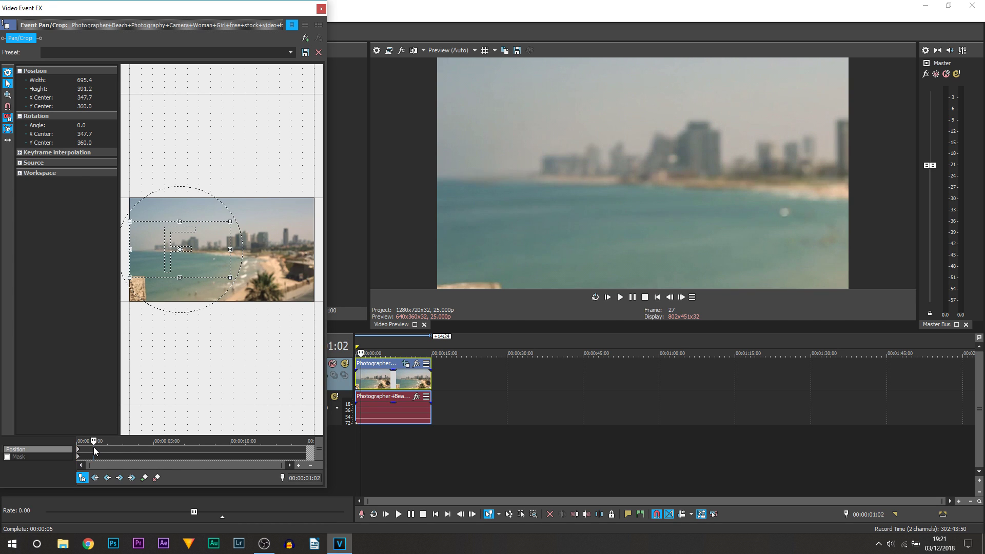
# Pan the zoomed frame right to X center 932.3 at 1:02, then restore full 1280×720 at 4:06.
pyautogui.moveTo(207, 257); pyautogui.dragTo(292, 254)
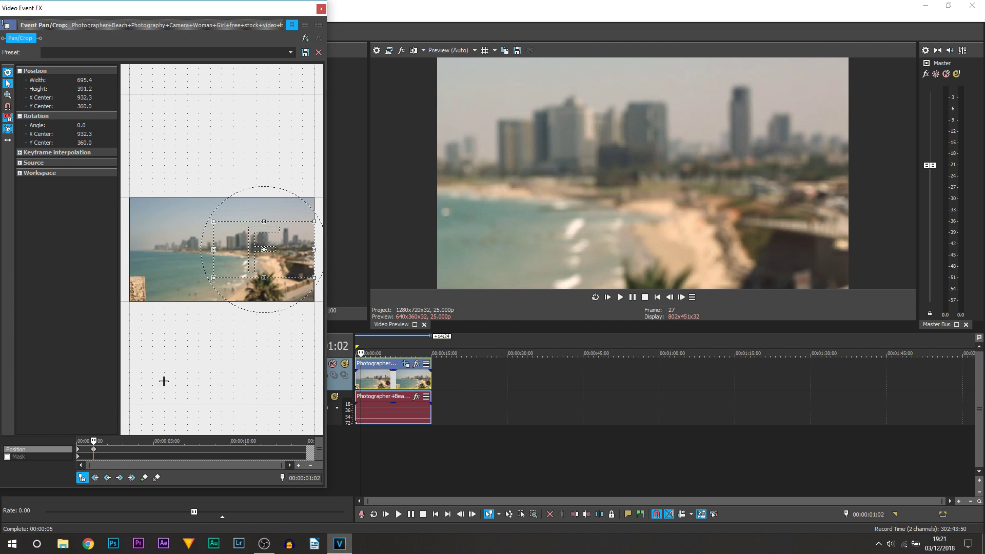
pyautogui.moveTo(112, 446); pyautogui.dragTo(141, 447)
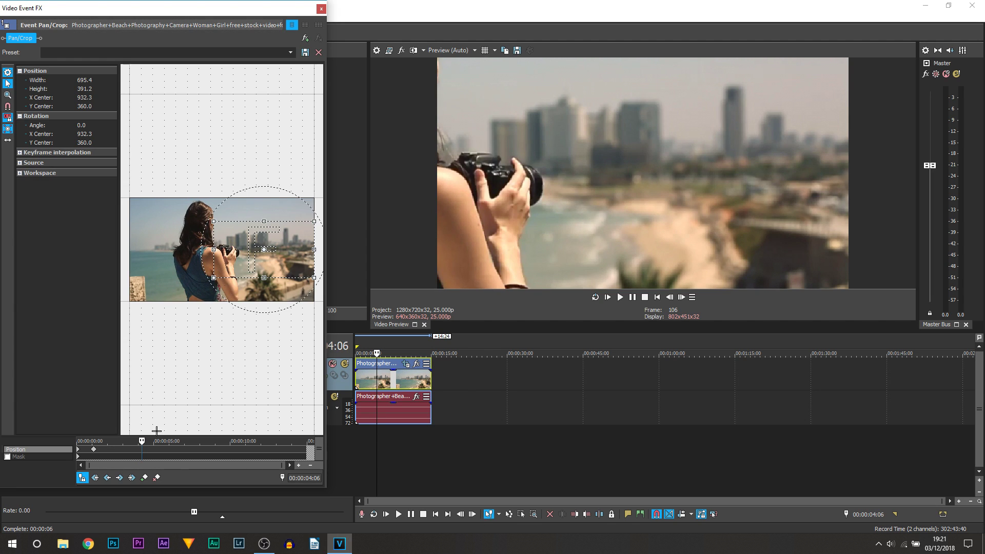
pyautogui.rightClick(262, 238)
pyautogui.click(273, 245)
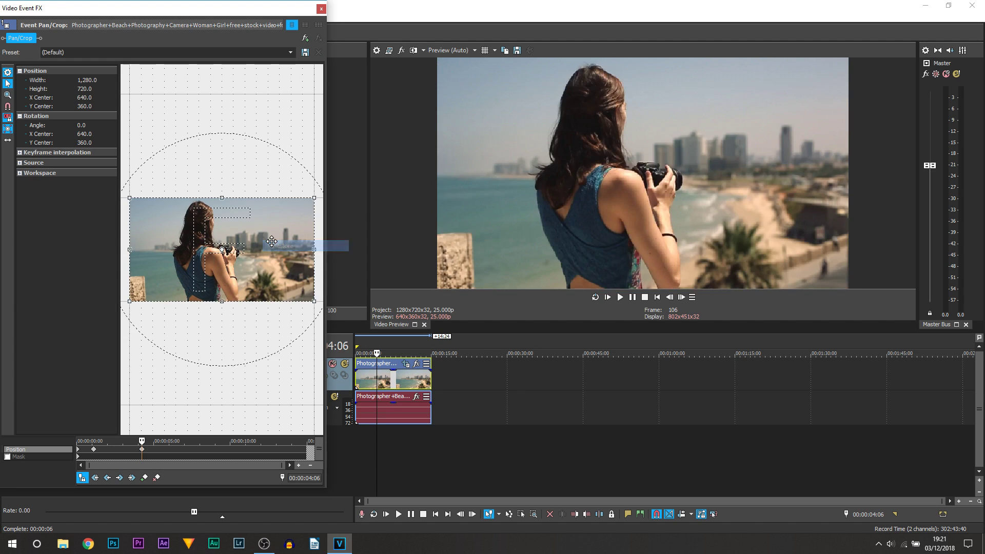
pyautogui.click(321, 9)
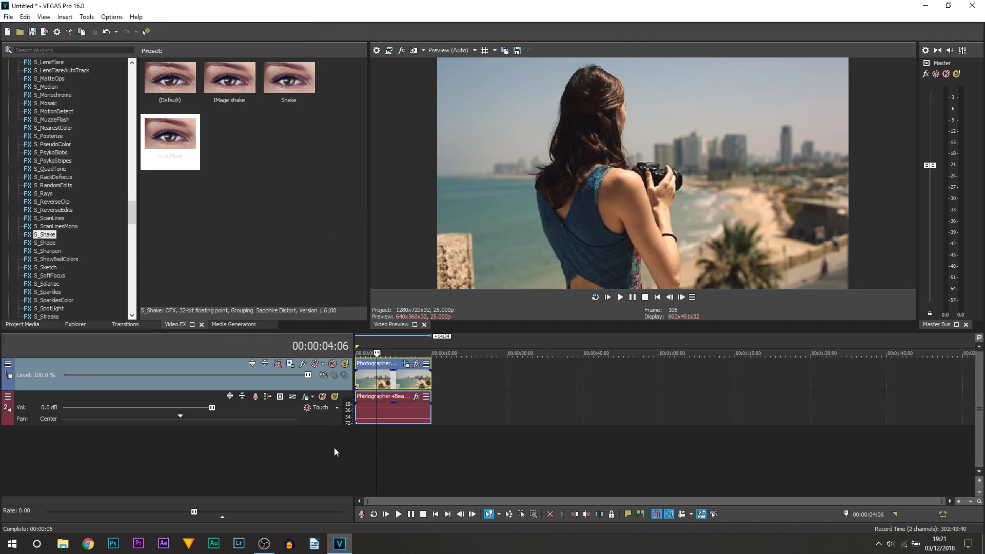
# Replay the clip to review the pan motion, then reopen its Pan/Crop at the first frame.
pyautogui.click(359, 382)
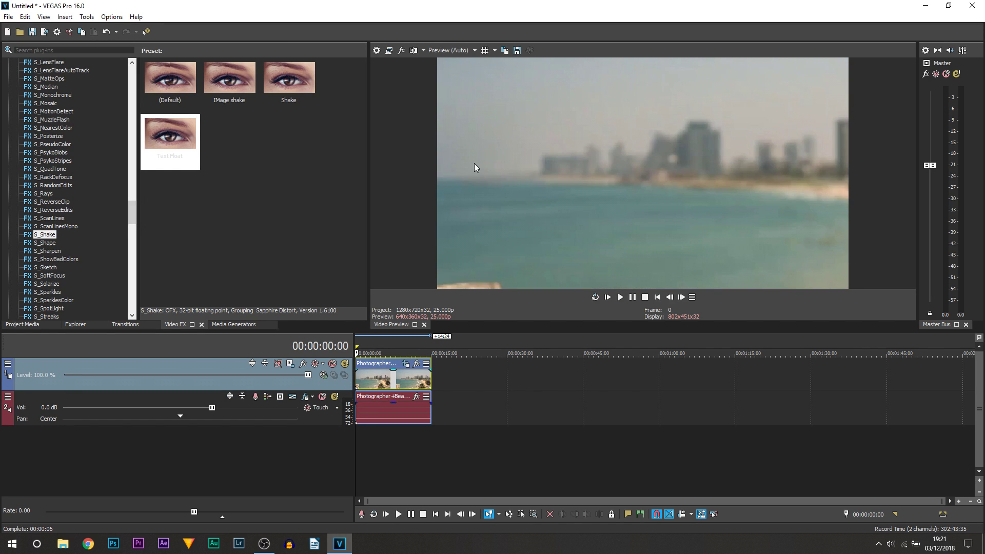
pyautogui.click(626, 297)
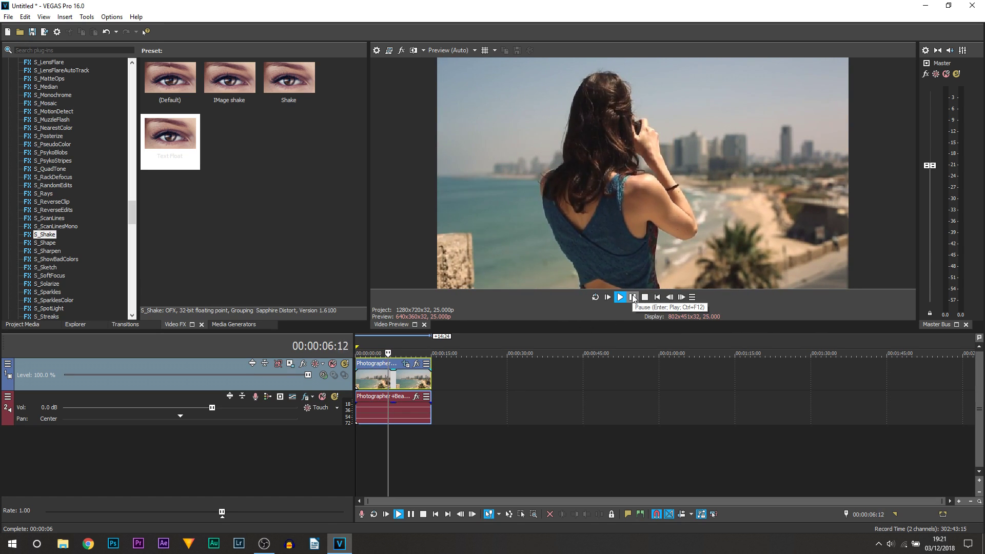
pyautogui.click(634, 299)
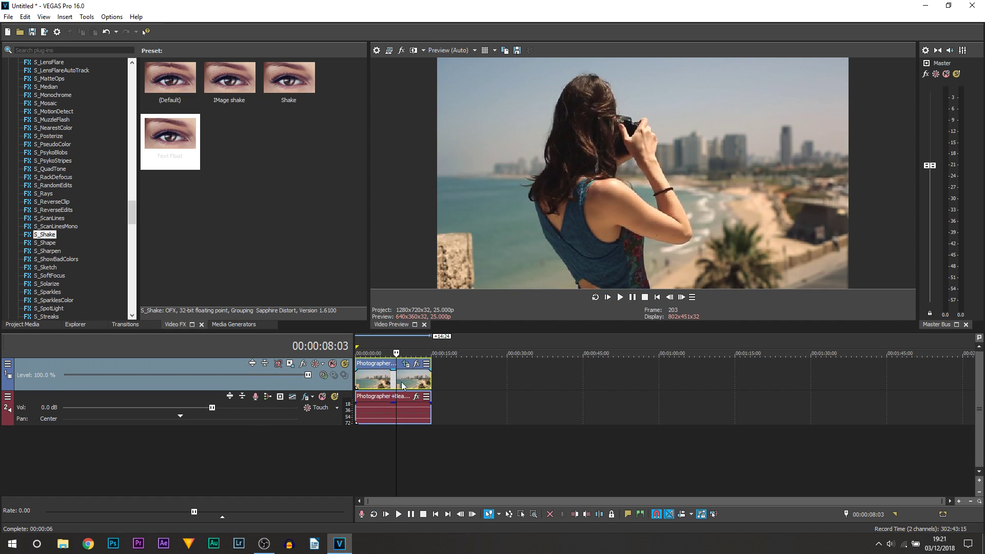
pyautogui.hotkey('ctrl', 'Home')
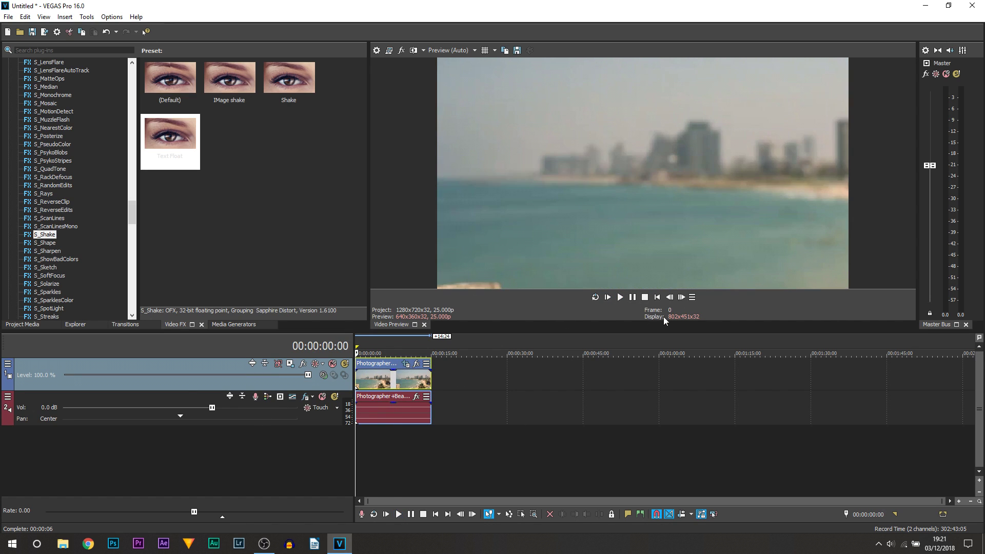
pyautogui.press('space')
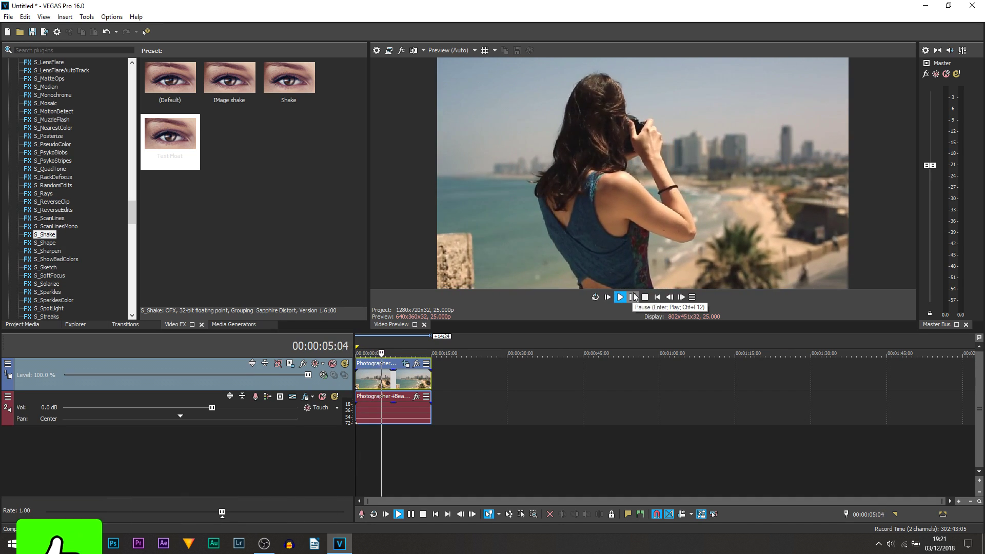
pyautogui.click(405, 363)
pyautogui.press('Home')
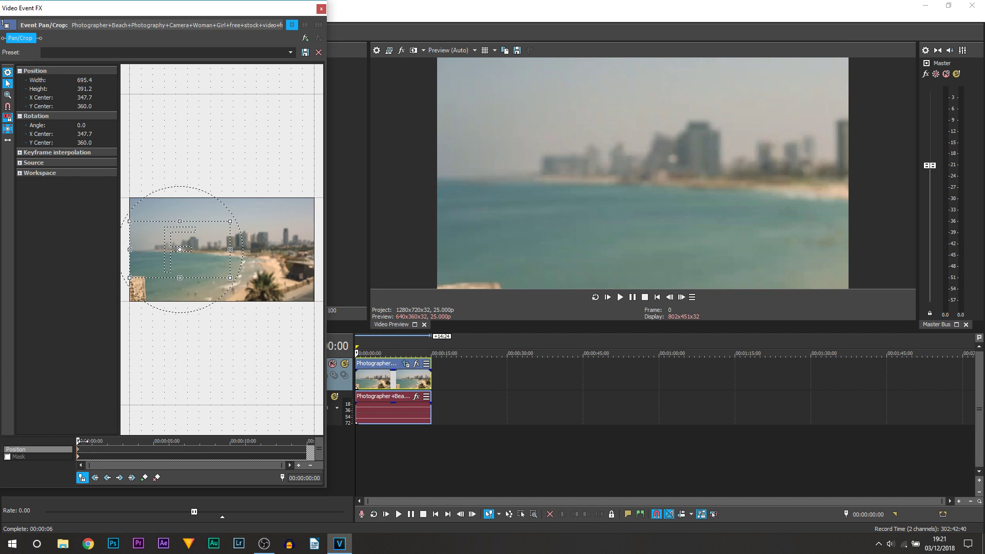
# Restore the crop, then zoom tightly onto the city skyline at 310.4 × 174.6.
pyautogui.rightClick(218, 259)
pyautogui.click(239, 264)
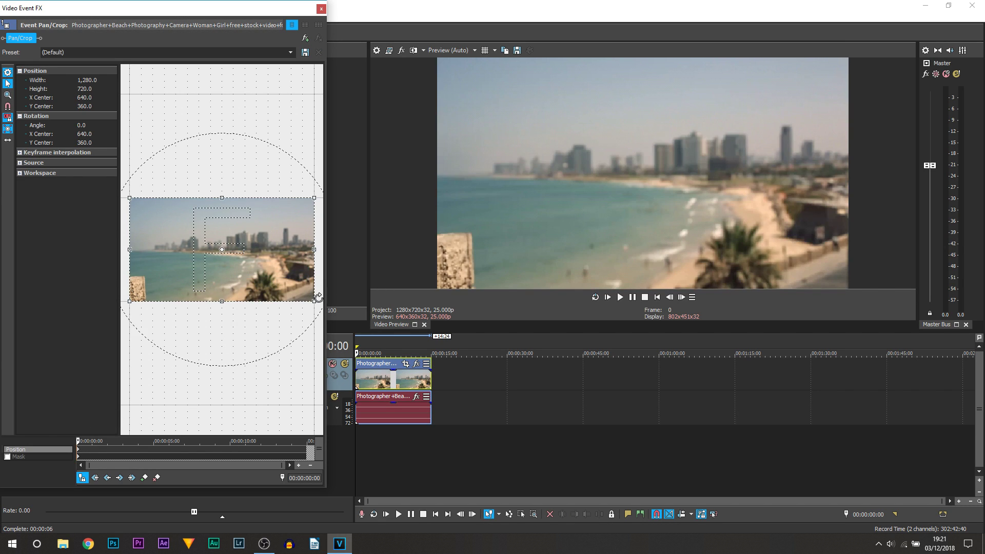
pyautogui.moveTo(313, 301); pyautogui.dragTo(244, 267)
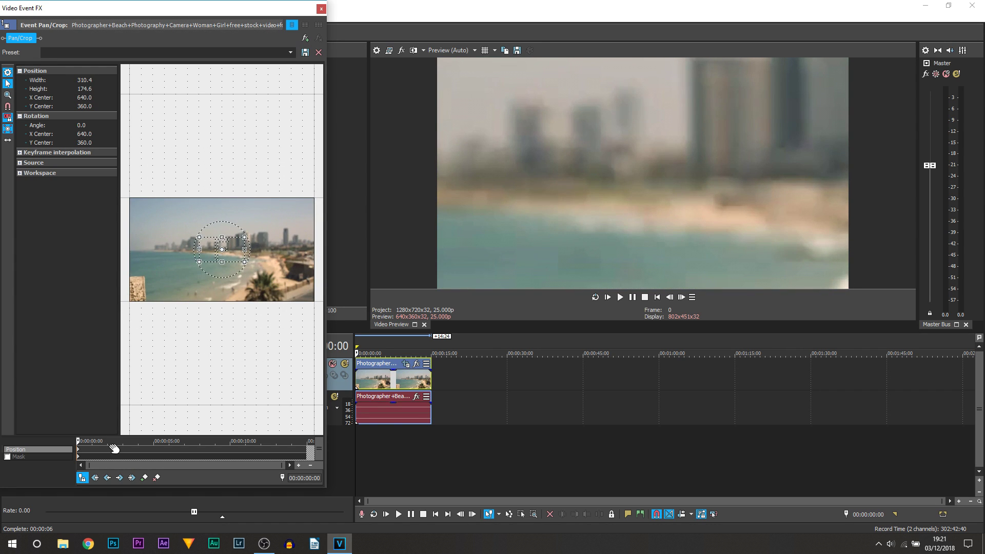
# Restore the full 1280×720 frame at 00:00:04:10 and play the result.
pyautogui.moveTo(114, 448); pyautogui.dragTo(144, 448)
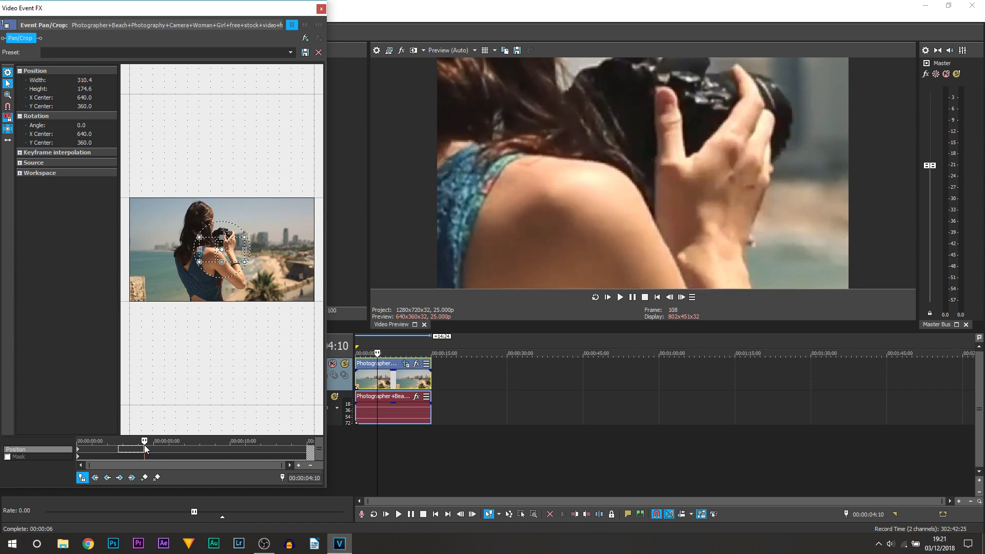
pyautogui.rightClick(241, 250)
pyautogui.click(255, 257)
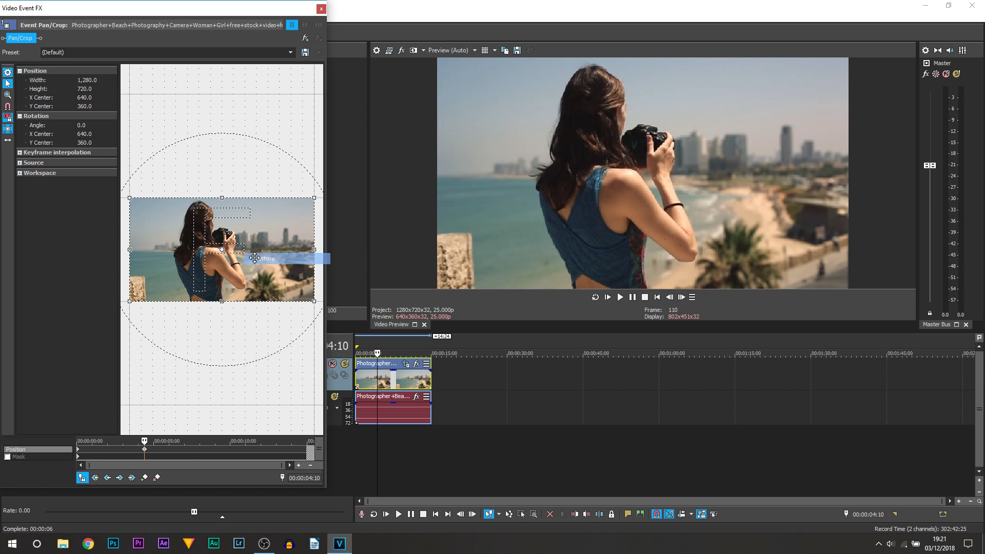
pyautogui.click(321, 9)
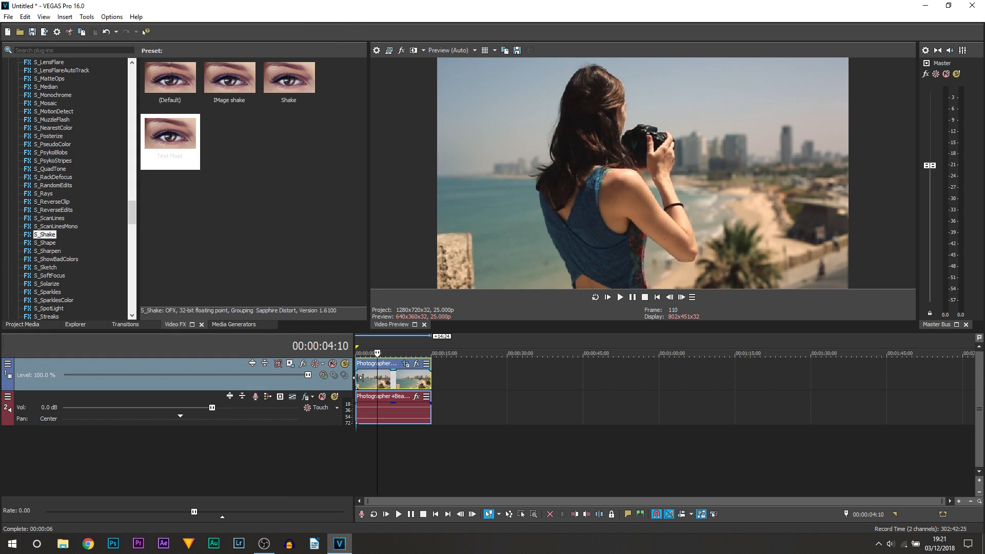
pyautogui.click(357, 377)
# Play the clip from the start, then reopen the beach clip's Pan/Crop settings.
pyautogui.click(619, 297)
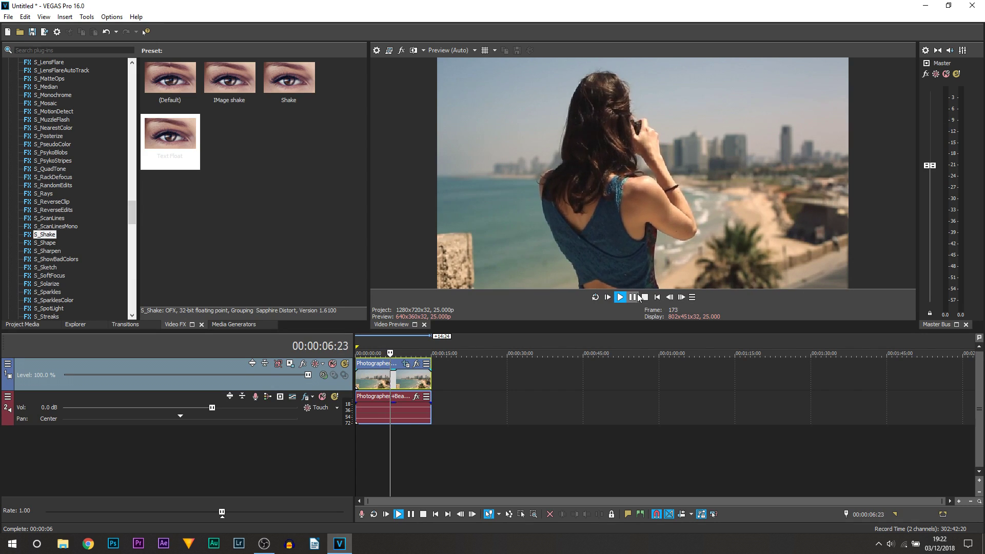
pyautogui.click(406, 364)
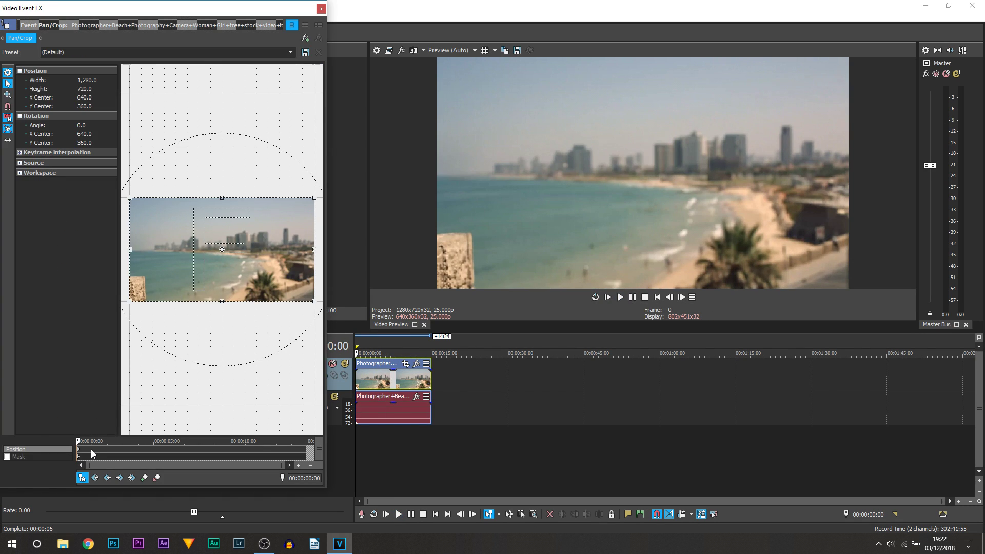
# Add a full-frame position keyframe at 00:00:02:22.
pyautogui.moveTo(91, 449); pyautogui.dragTo(129, 447)
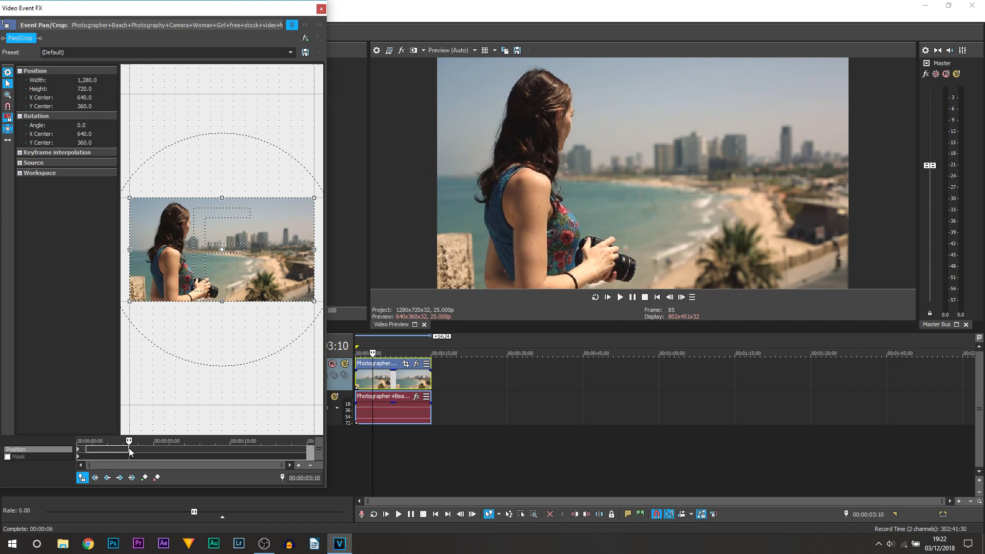
pyautogui.moveTo(128, 448); pyautogui.dragTo(121, 448)
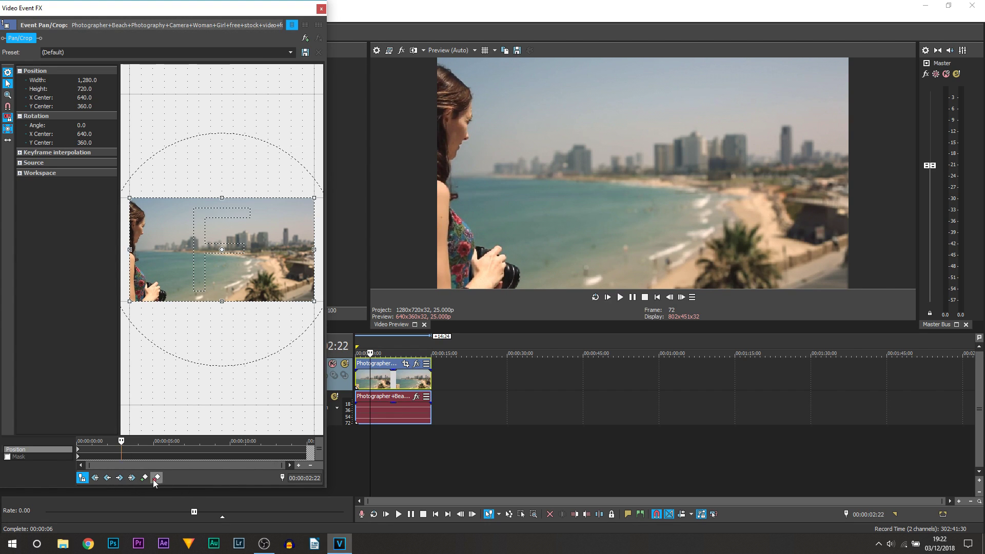
pyautogui.click(142, 481)
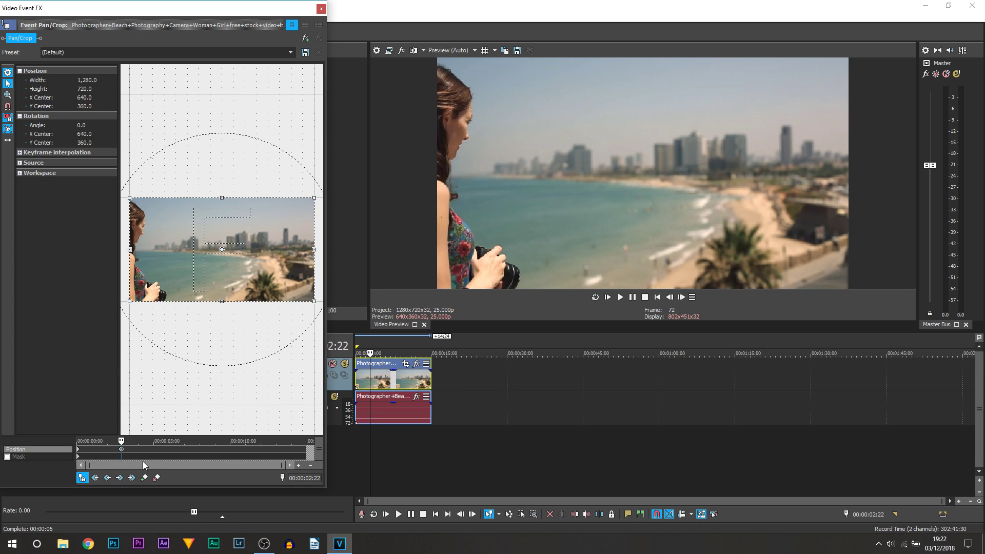
# At 4:16, zoom to 702.5 × 395.2 and raise Y center to 206.7 on her head and camera.
pyautogui.moveTo(133, 451); pyautogui.dragTo(150, 448)
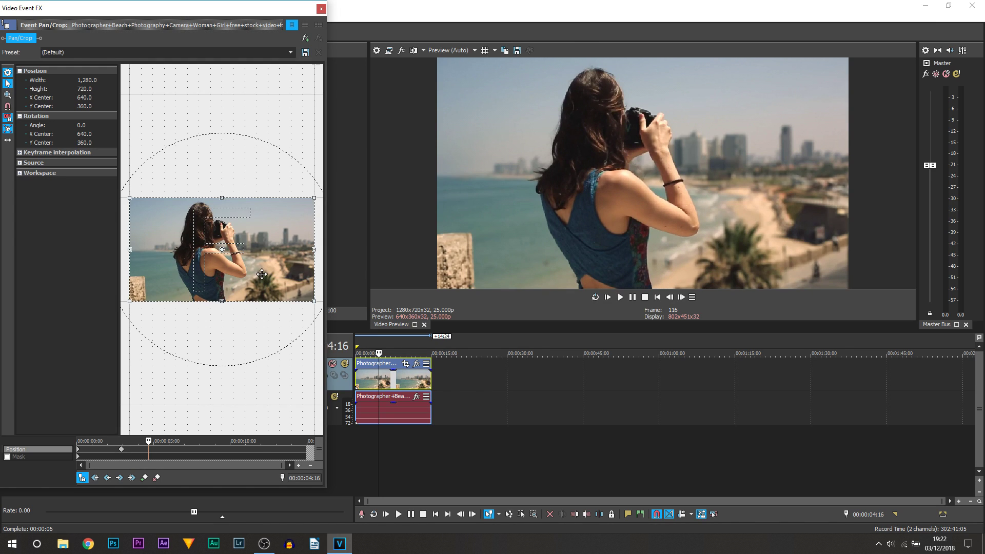
pyautogui.moveTo(311, 299); pyautogui.dragTo(269, 295)
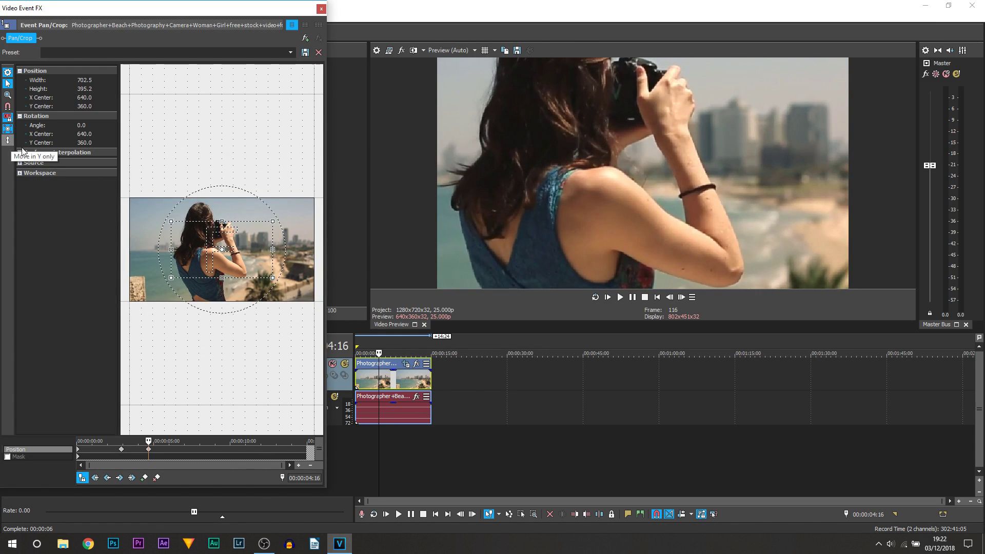
pyautogui.moveTo(263, 240); pyautogui.dragTo(266, 218)
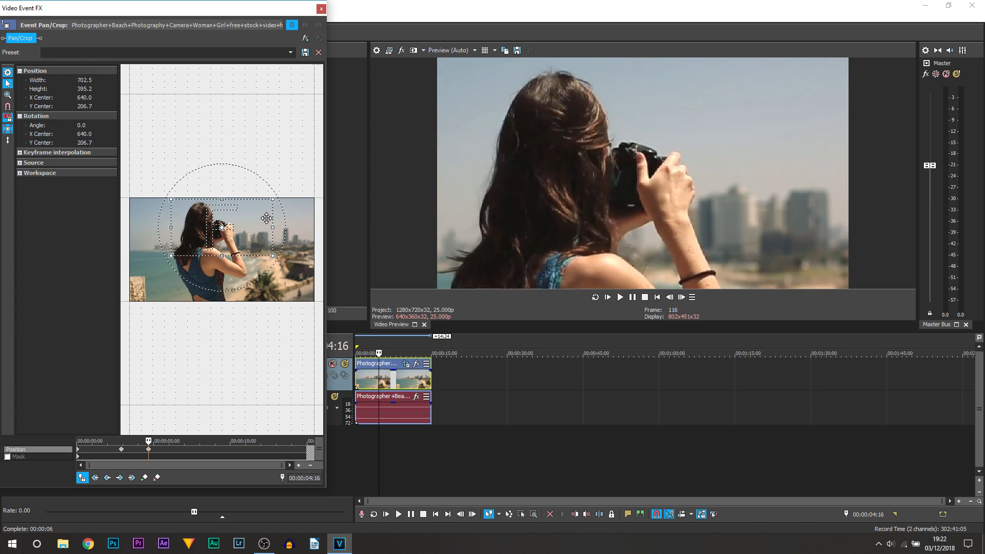
pyautogui.click(321, 8)
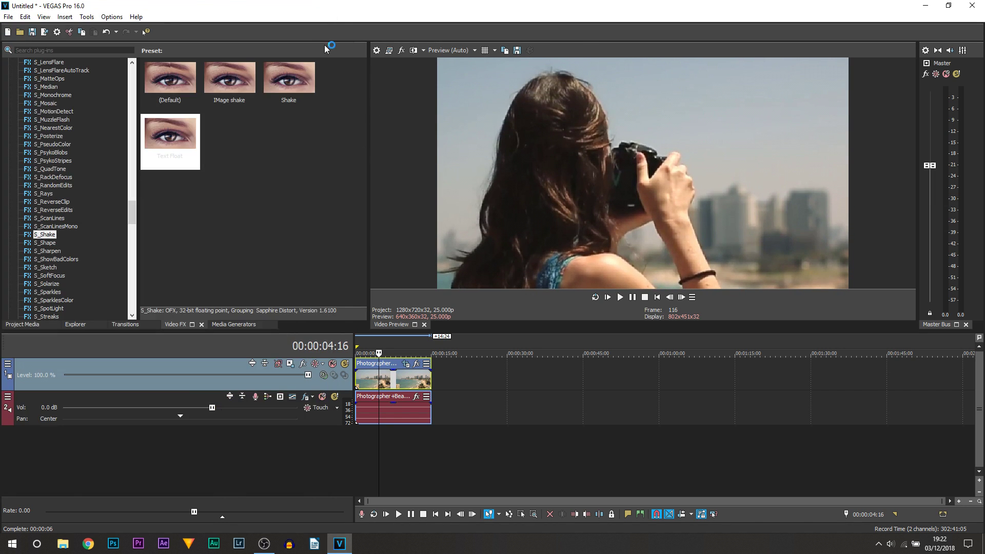
pyautogui.click(360, 385)
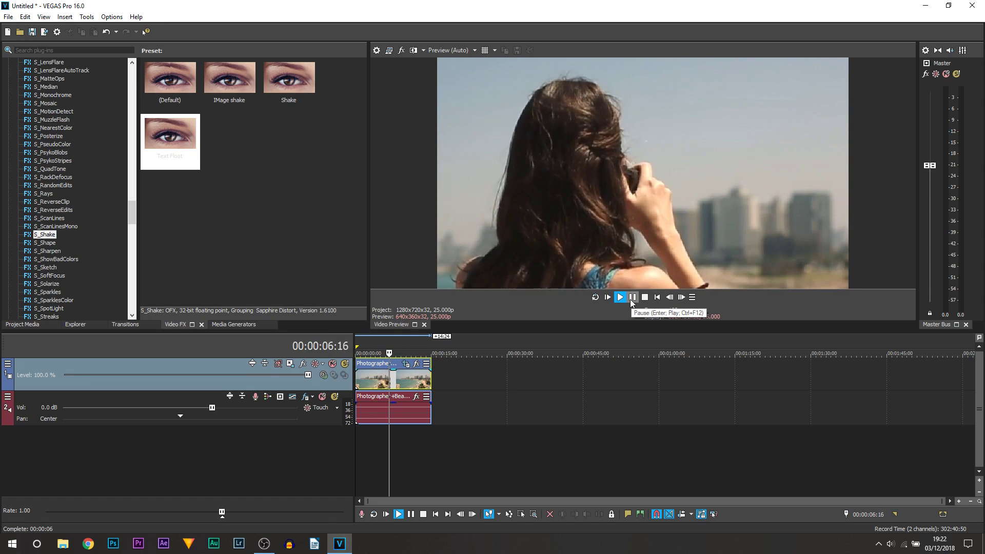
pyautogui.click(632, 297)
pyautogui.click(371, 380)
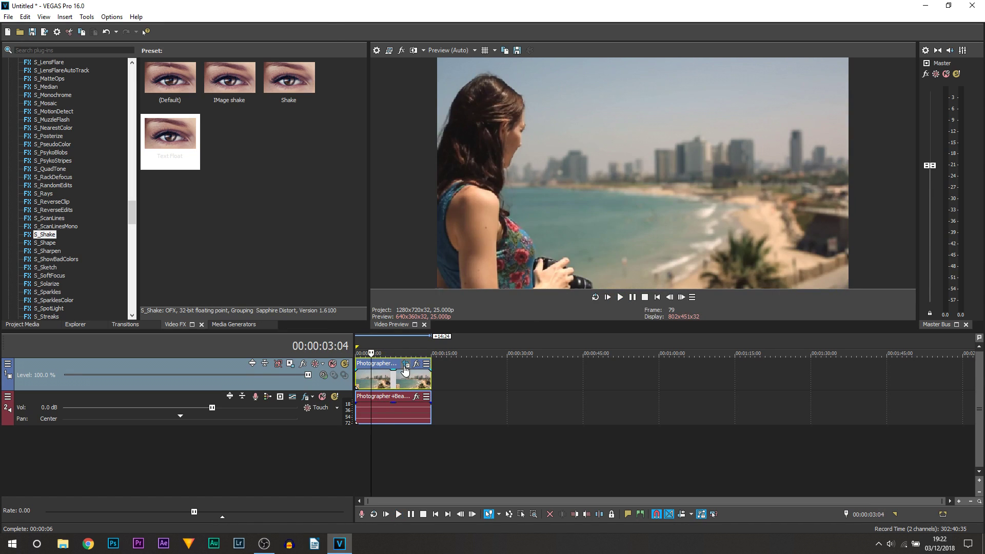
# Change the Pan/Crop position keyframes' interpolation from Linear to Smooth.
pyautogui.click(405, 366)
pyautogui.click(166, 454)
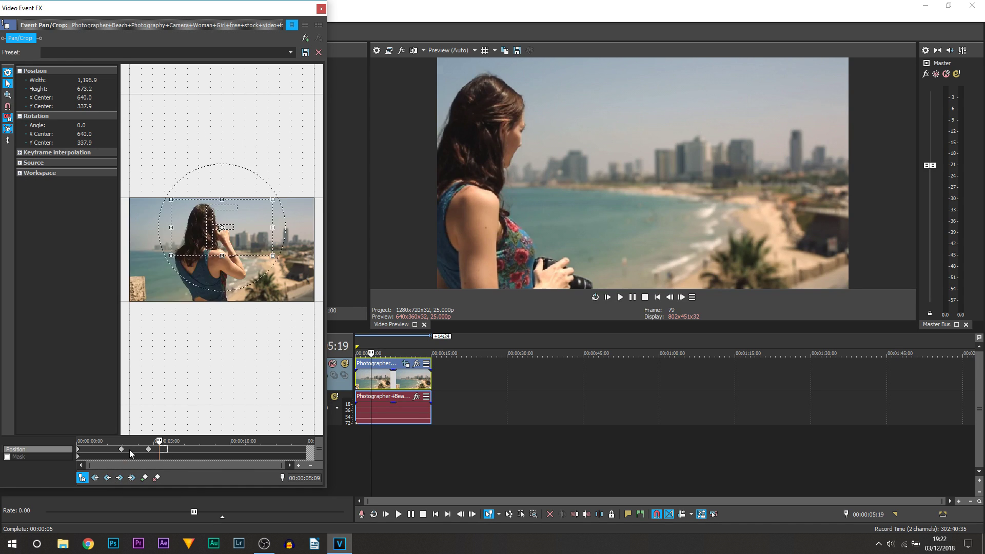
pyautogui.press('Home')
pyautogui.click(123, 453)
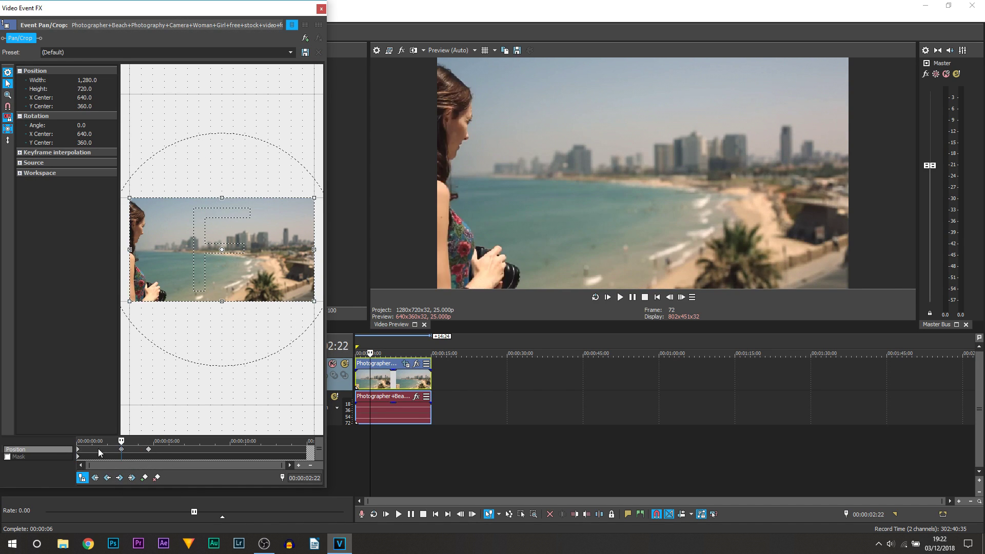
pyautogui.rightClick(122, 454)
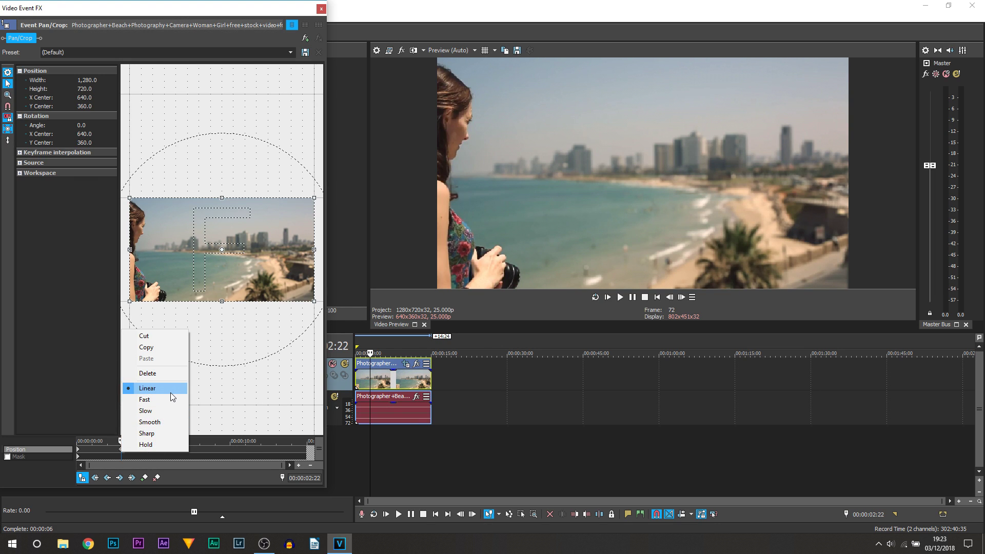
pyautogui.click(199, 447)
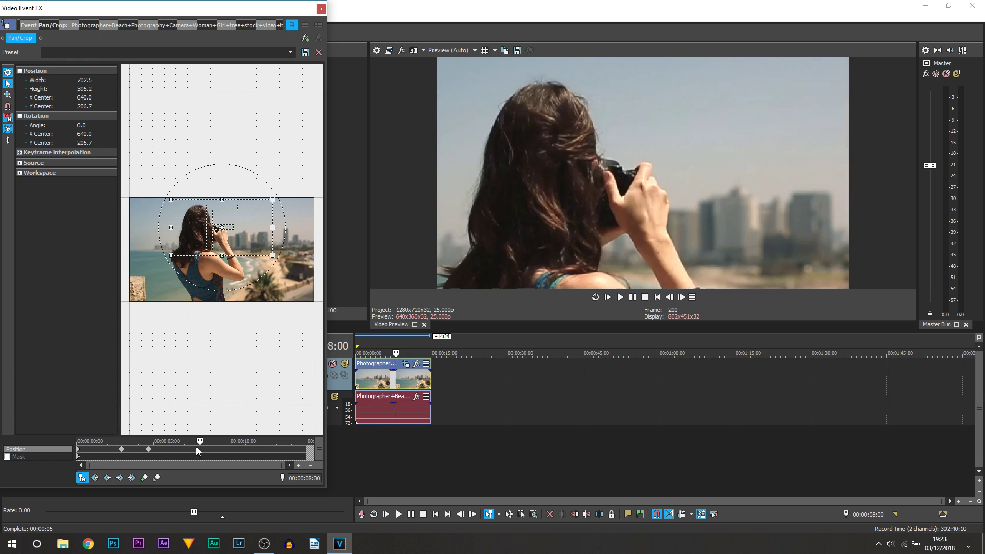
pyautogui.press('Home')
pyautogui.rightClick(122, 453)
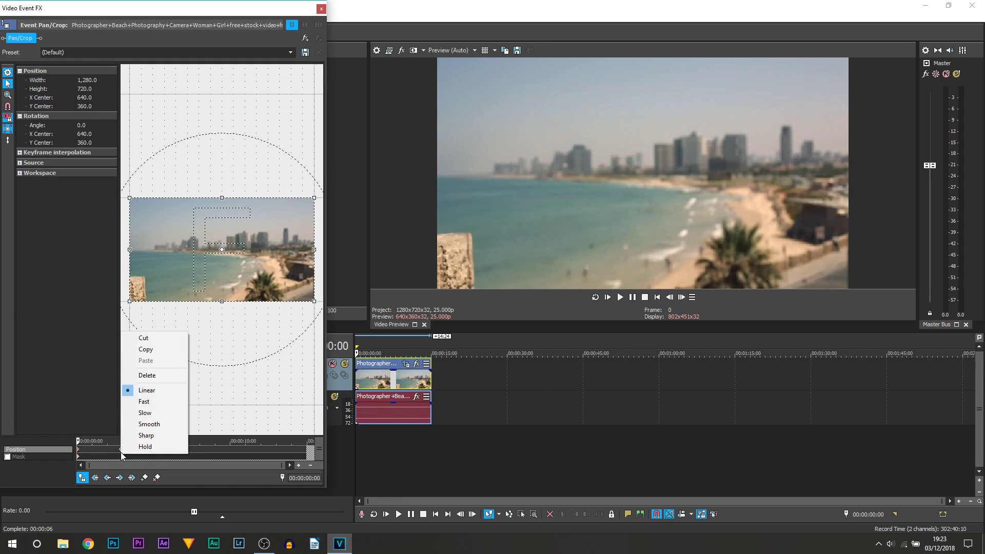
pyautogui.click(167, 426)
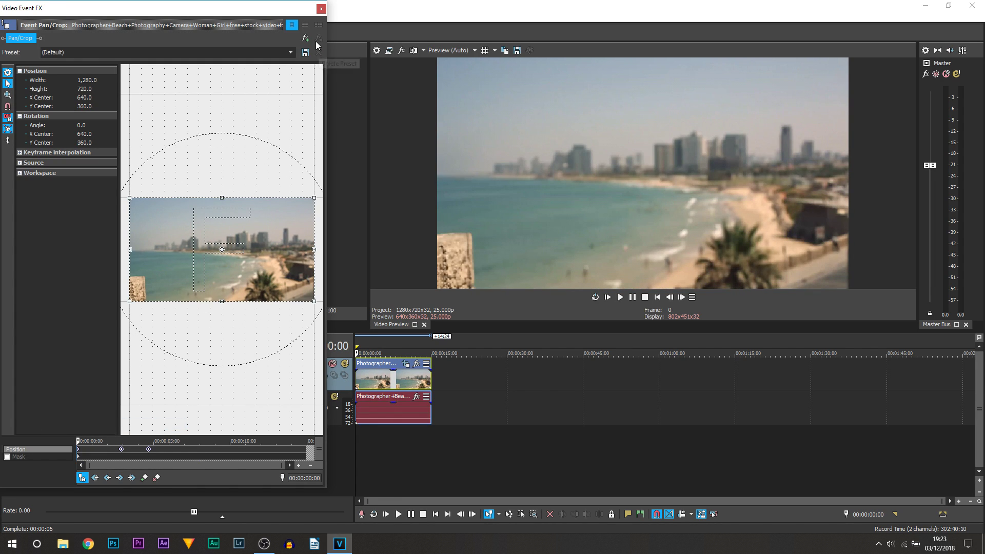
pyautogui.click(320, 9)
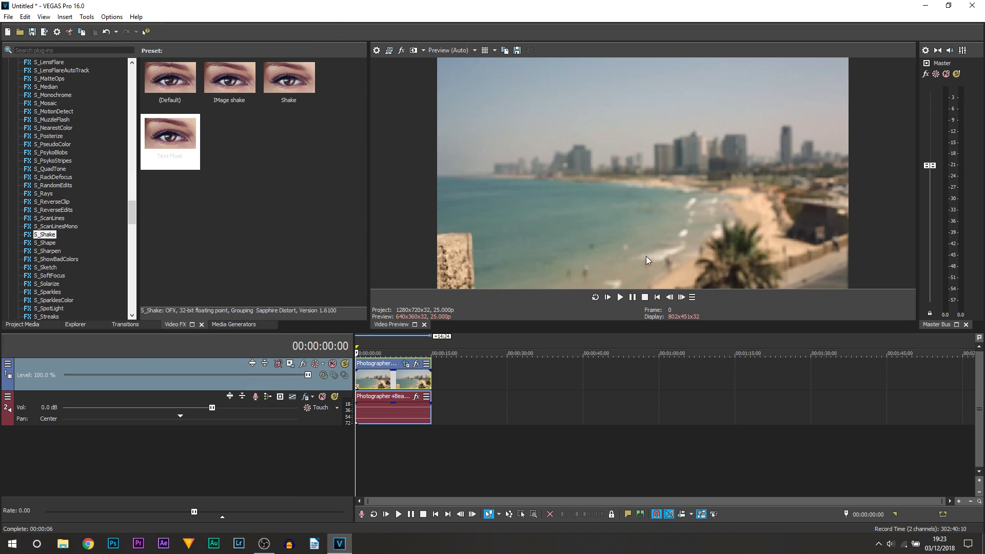
pyautogui.click(620, 302)
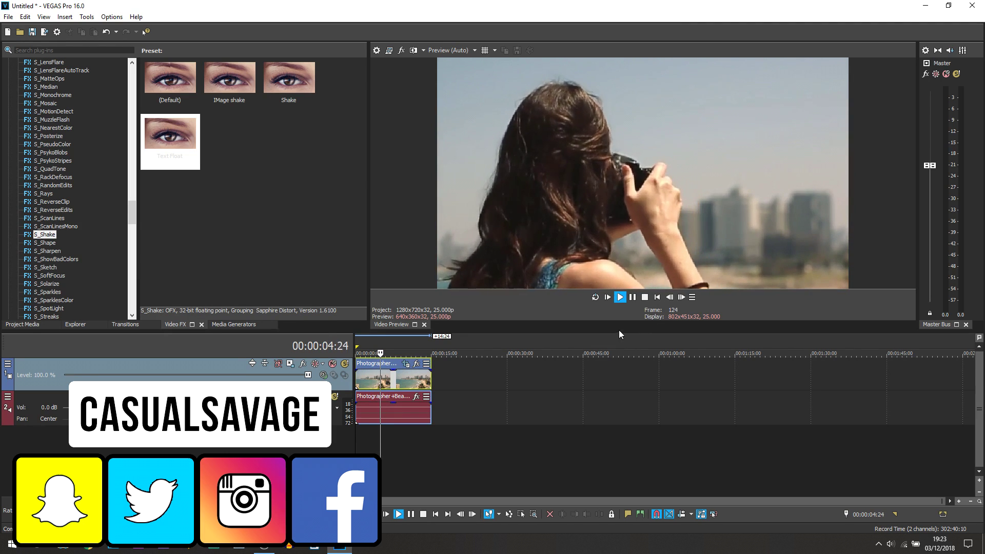
pyautogui.click(633, 300)
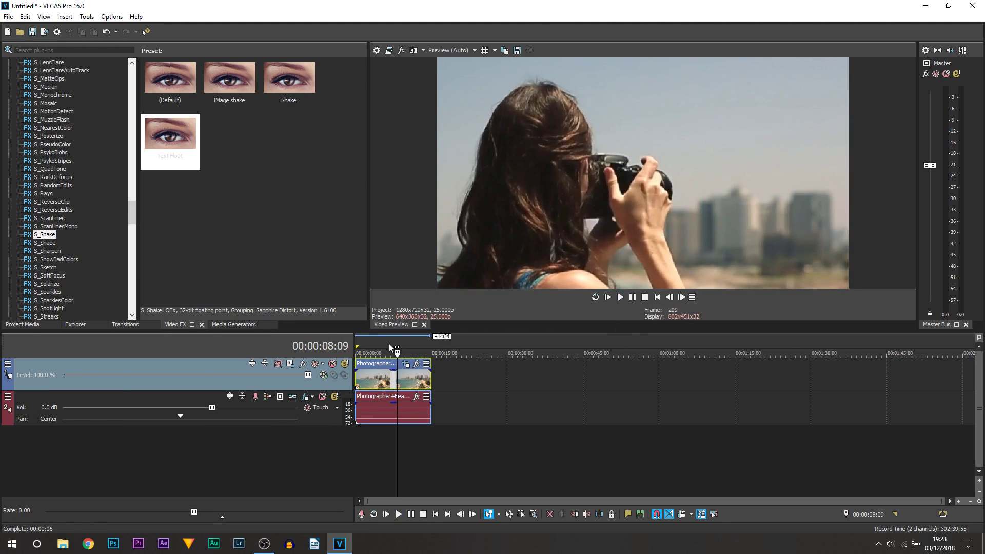
pyautogui.moveTo(394, 349); pyautogui.dragTo(368, 349)
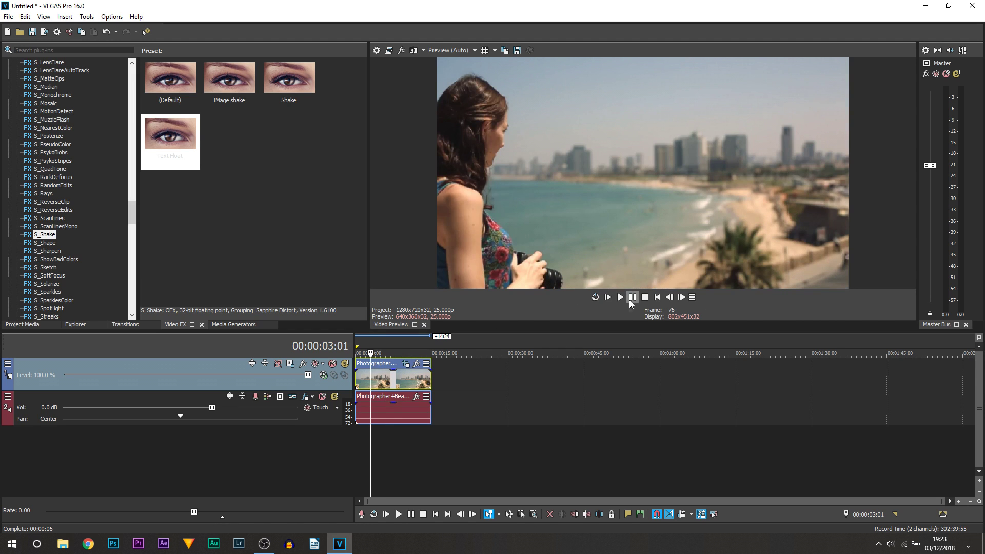
pyautogui.click(632, 300)
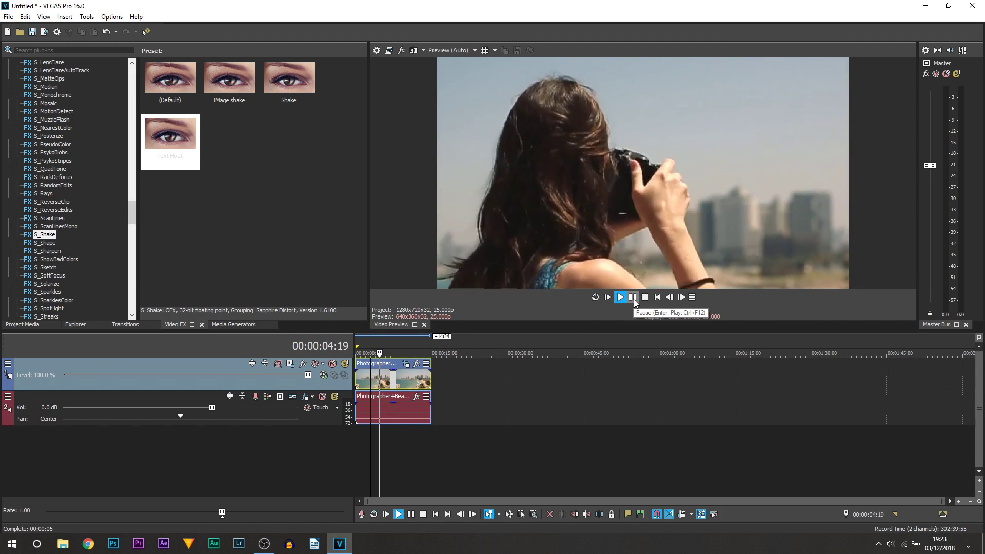